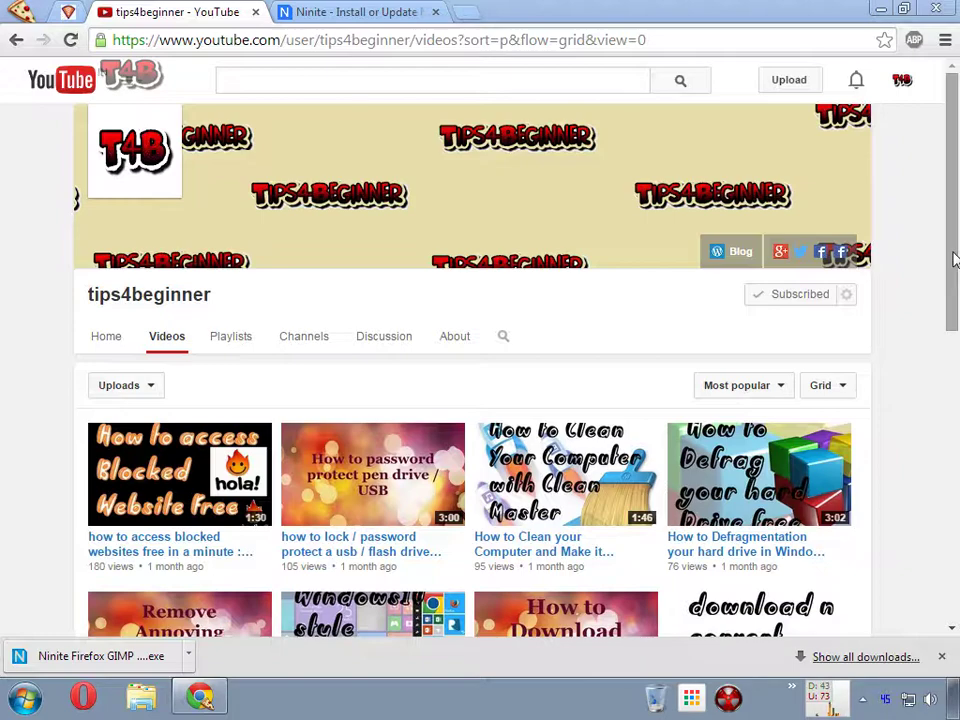
# Switch to the ninite.com page in the browser
pyautogui.moveTo(953, 260); pyautogui.dragTo(950, 565)
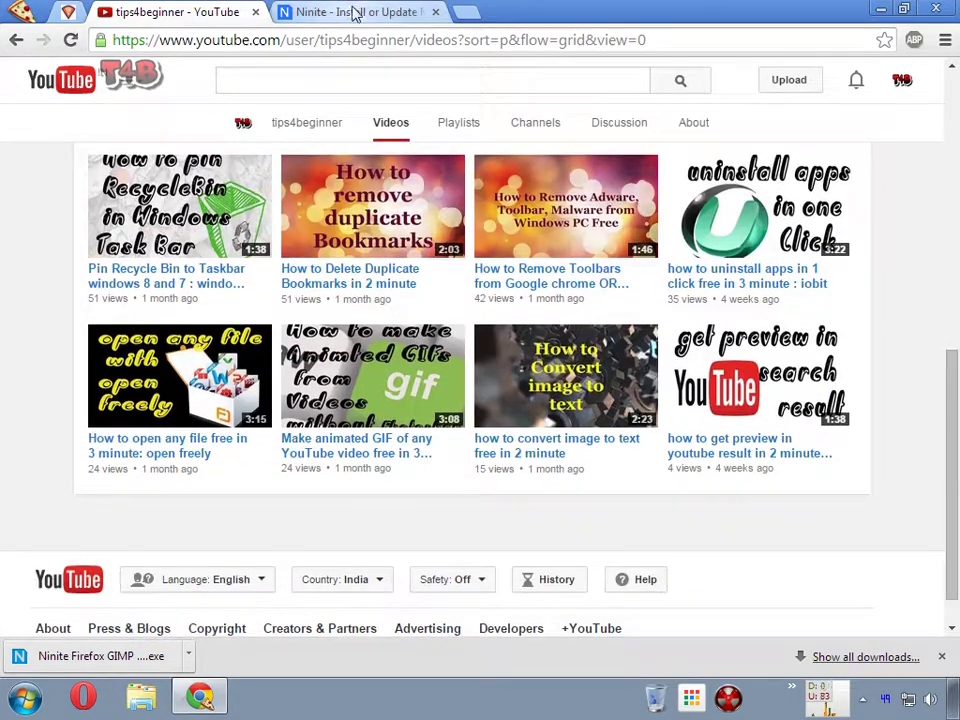
pyautogui.click(355, 12)
pyautogui.moveTo(330, 40); pyautogui.dragTo(400, 40)
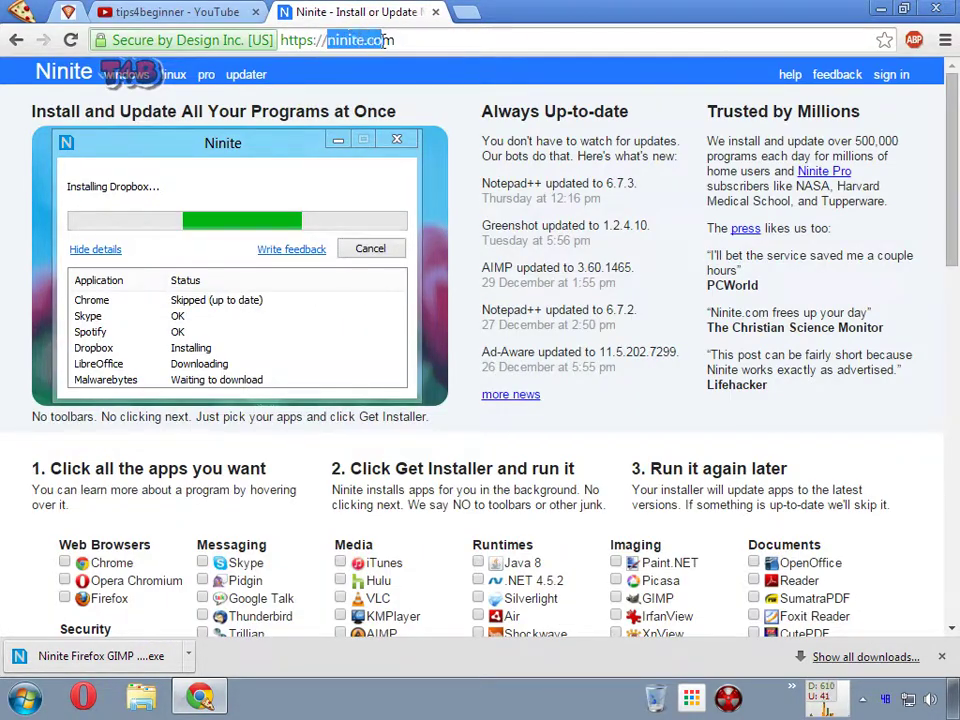
pyautogui.click(406, 40)
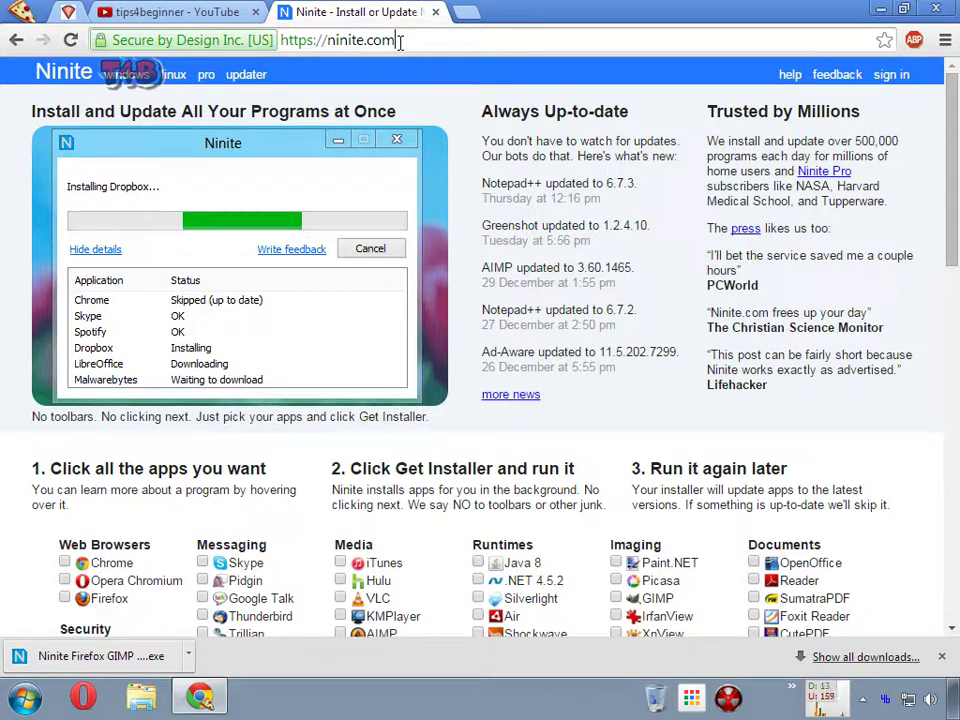
# Tick Firefox, SumatraPDF and TeamViewer in the Ninite app list
pyautogui.scroll(-4, 180, 180)
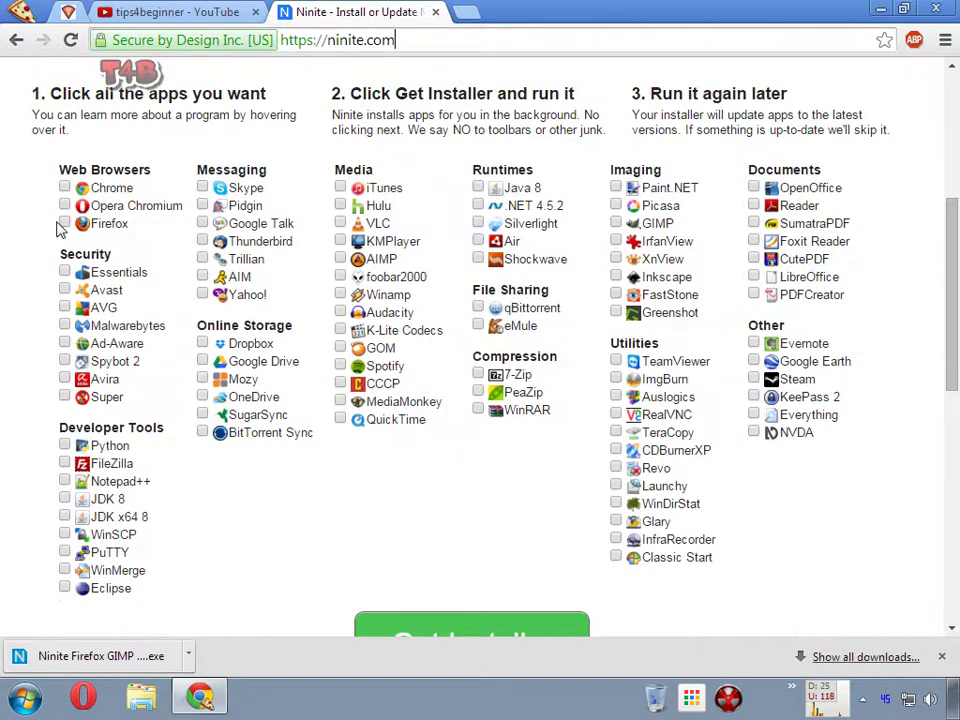
pyautogui.click(64, 223)
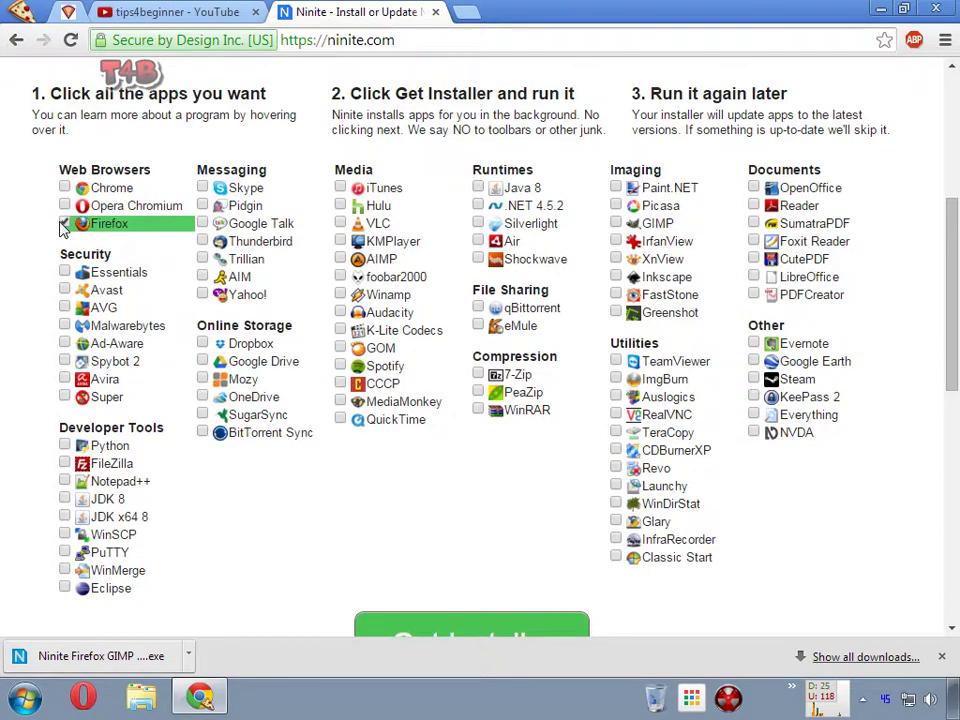
pyautogui.click(760, 241)
pyautogui.click(756, 242)
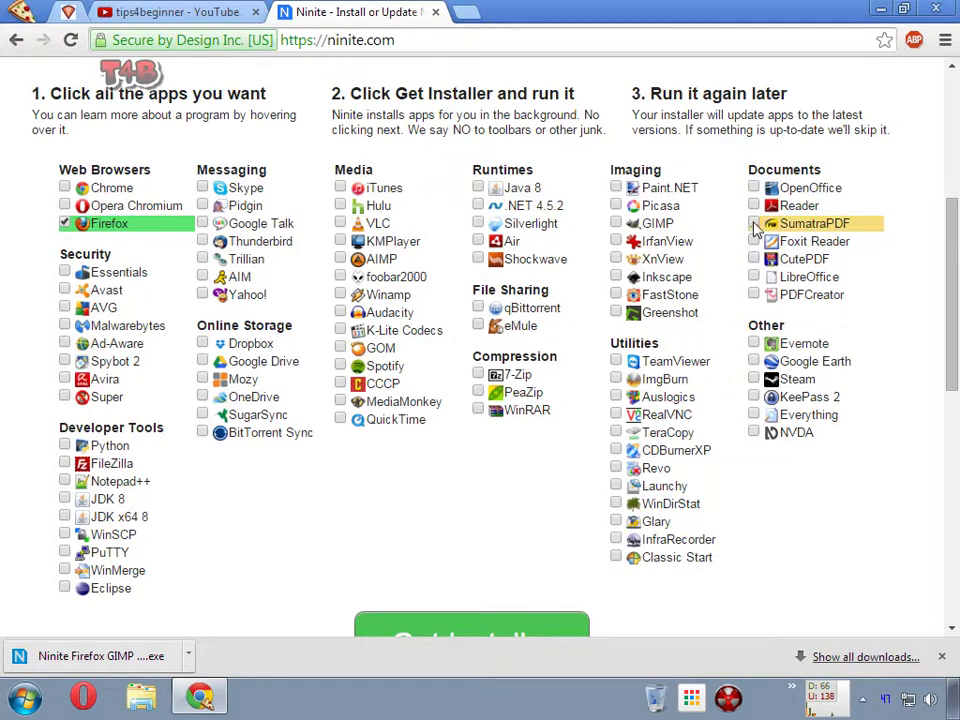
pyautogui.click(616, 364)
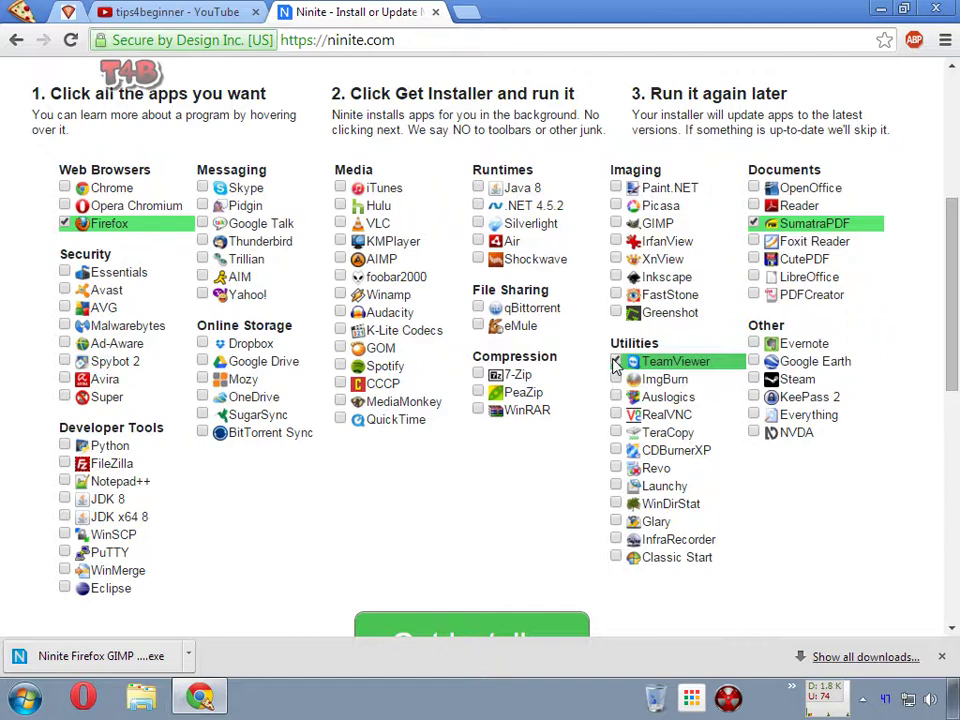
pyautogui.scroll(-1, 523, 514)
# Get the installer and save it to the Desktop, replacing the existing Ninite file
pyautogui.click(493, 560)
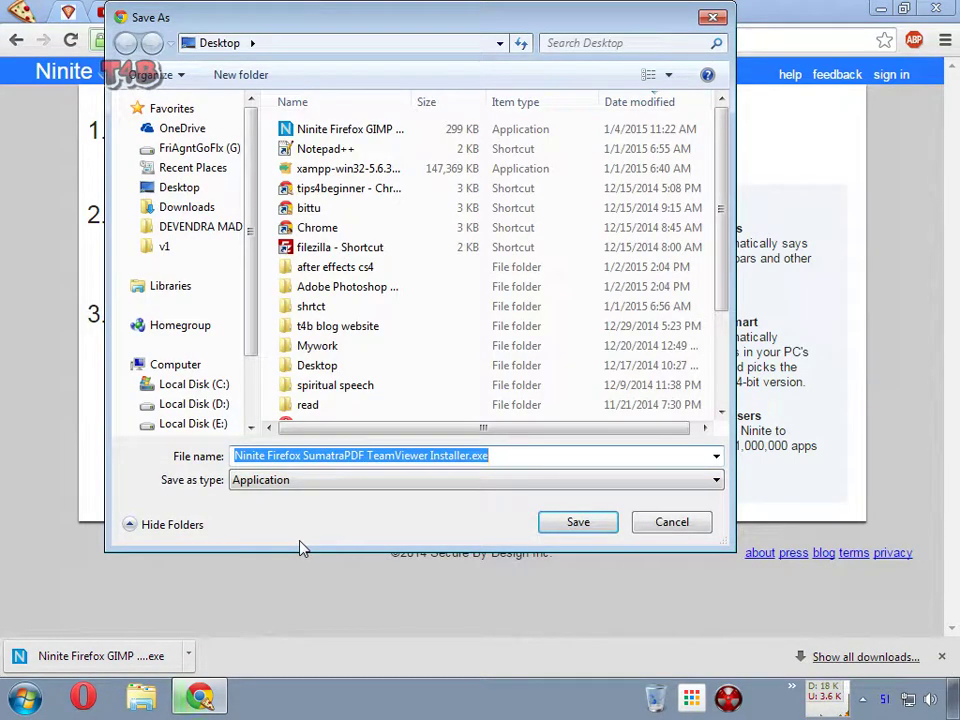
pyautogui.click(358, 129)
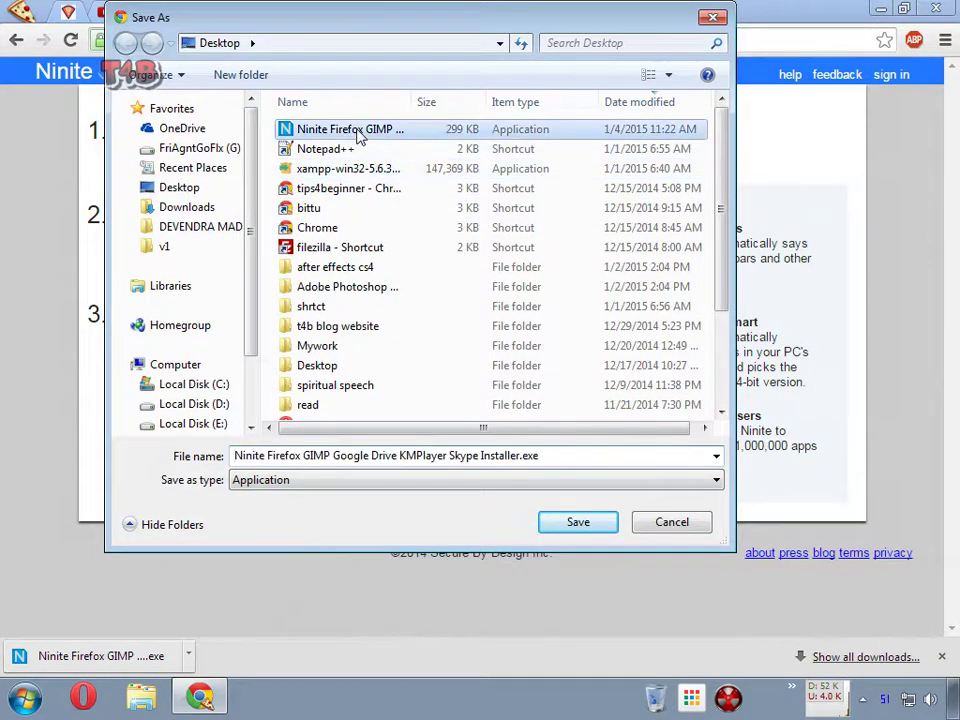
pyautogui.click(542, 531)
pyautogui.click(585, 353)
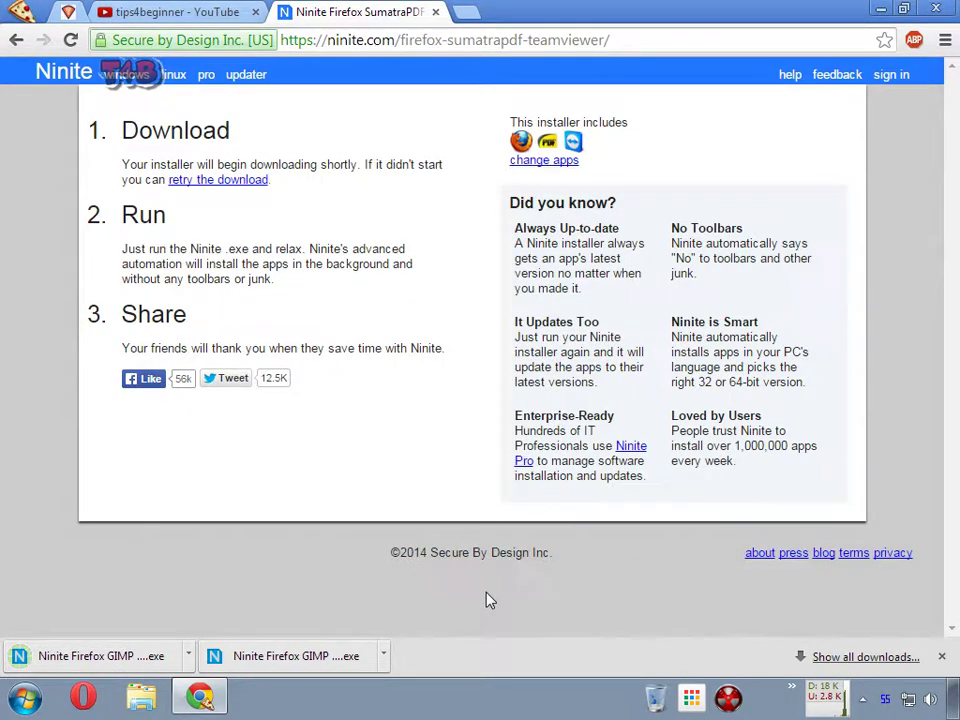
# Run the Ninite installer from the desktop with 'Always ask' unticked
pyautogui.click(880, 14)
pyautogui.click(262, 425)
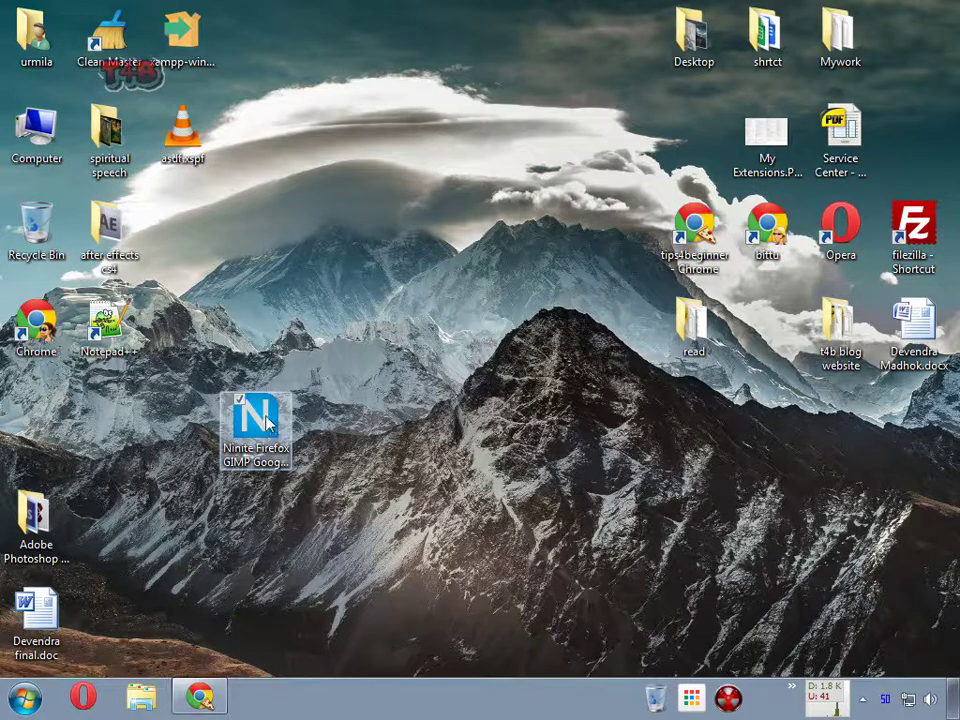
pyautogui.doubleClick(268, 428)
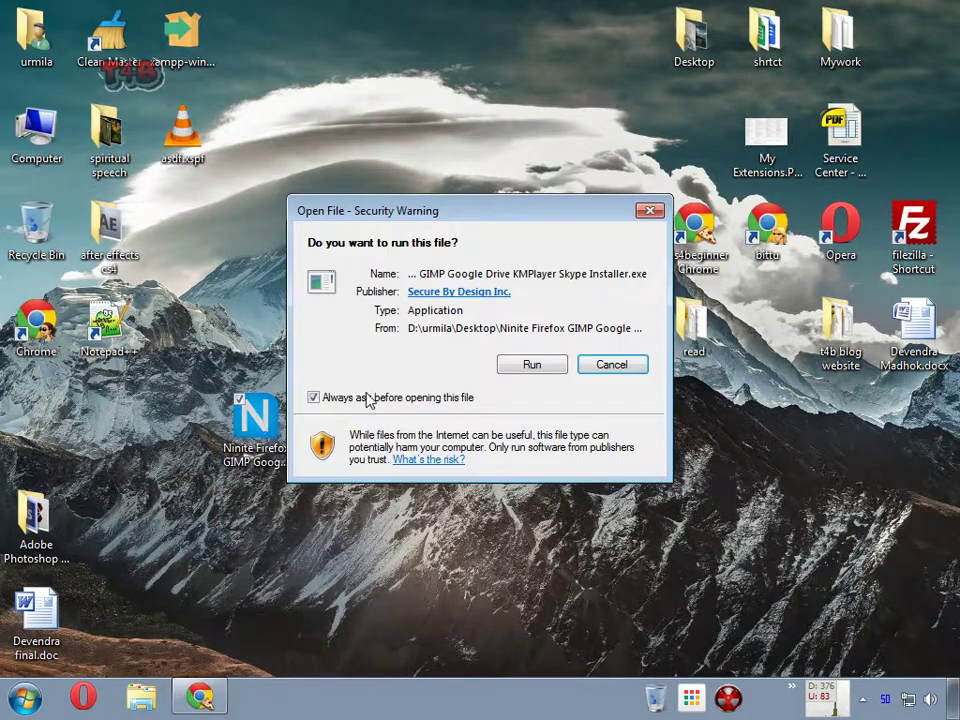
pyautogui.click(367, 397)
pyautogui.click(523, 366)
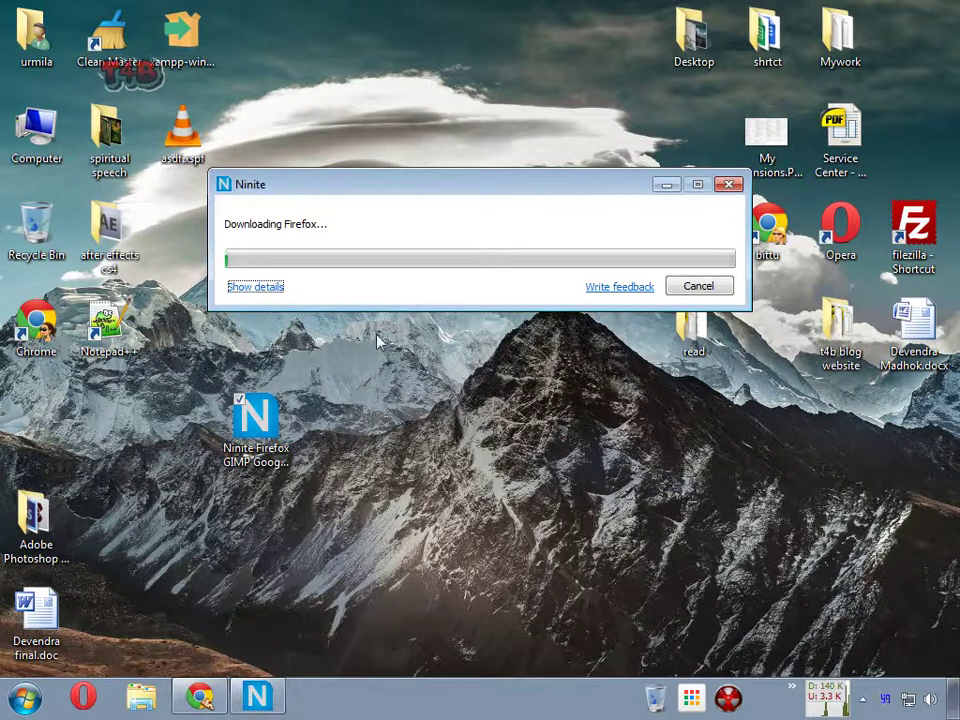
# Show each app's install status and wait for Ninite to report Finished
pyautogui.click(268, 289)
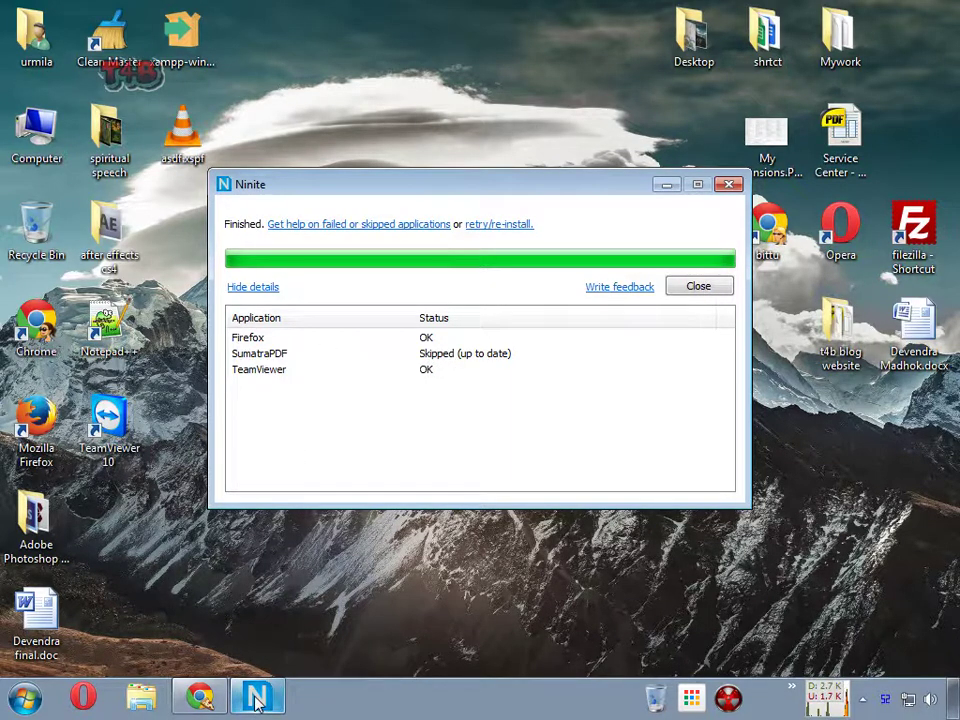
# Close Chrome's Ninite download tab, minimize Chrome and launch the newly installed Firefox
pyautogui.click(205, 700)
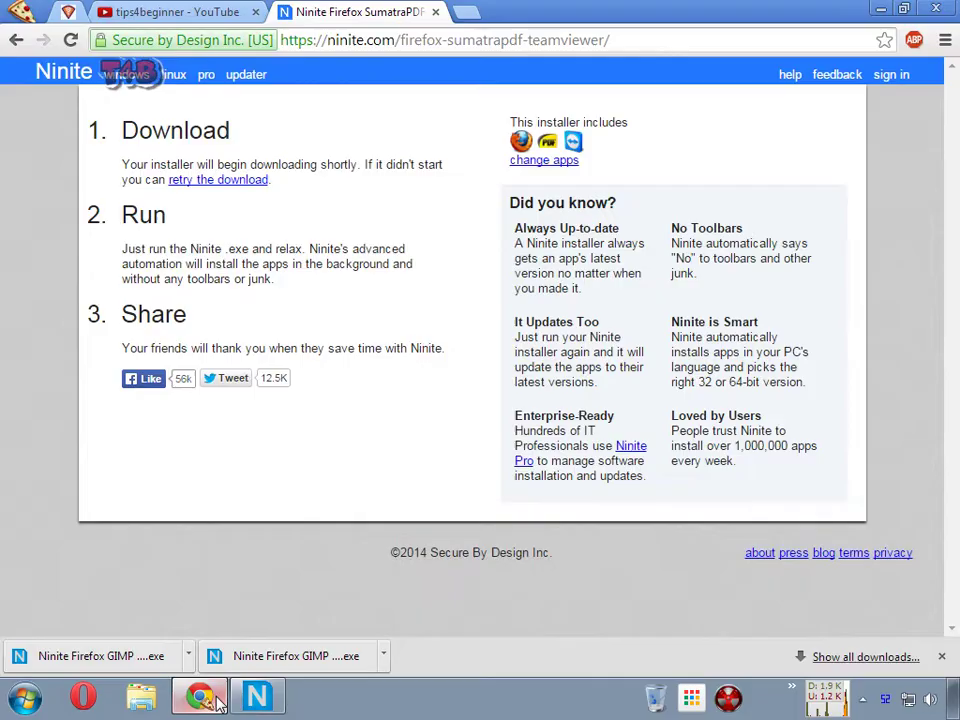
pyautogui.click(435, 12)
pyautogui.click(274, 703)
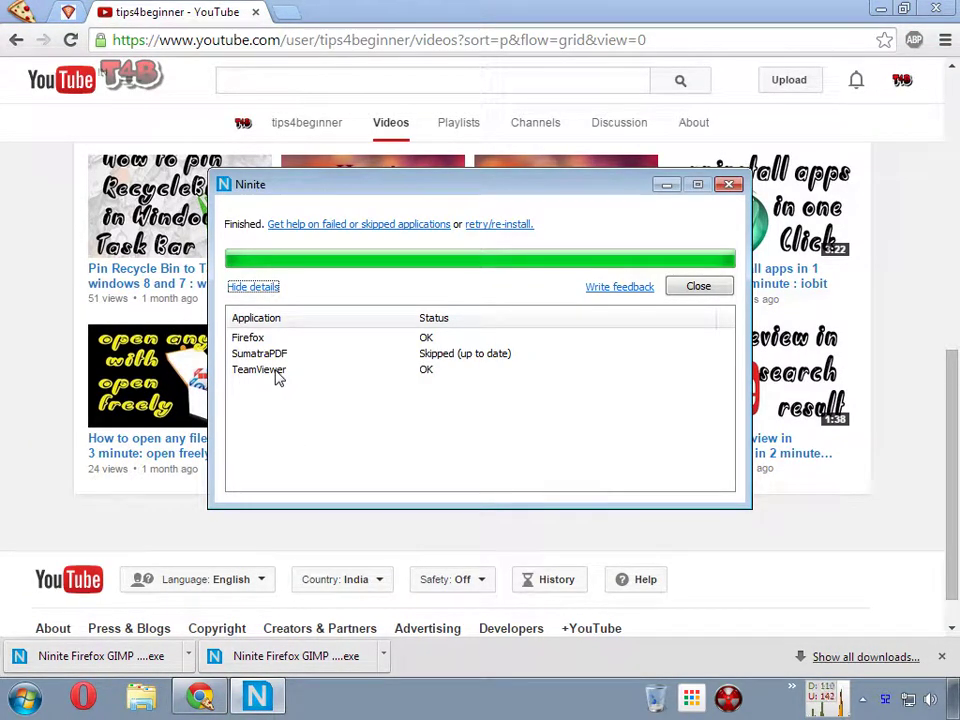
pyautogui.click(880, 9)
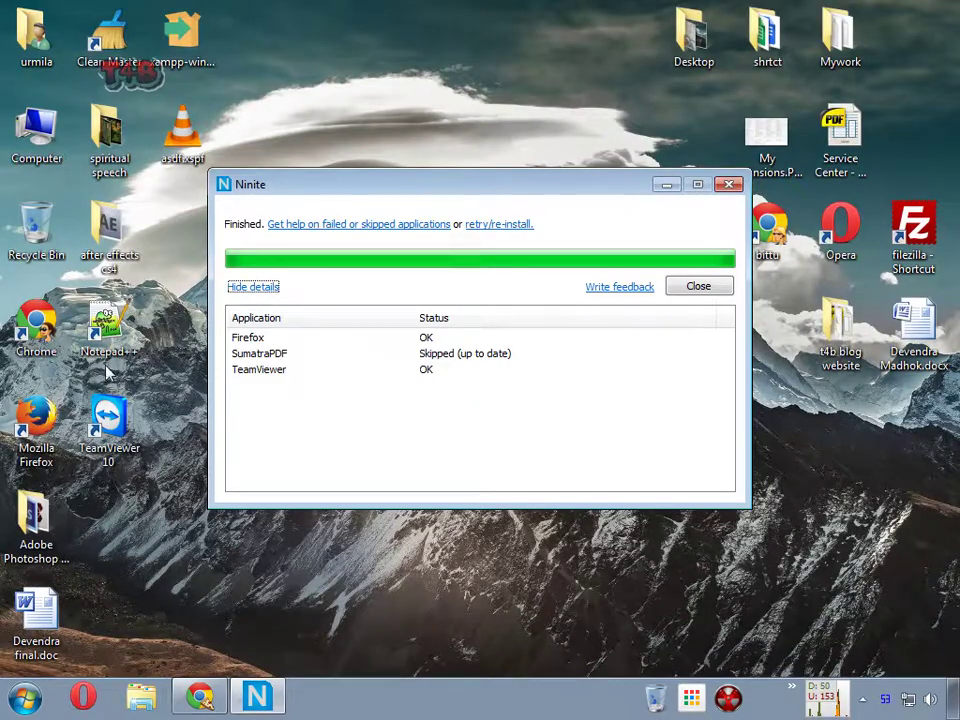
pyautogui.doubleClick(45, 446)
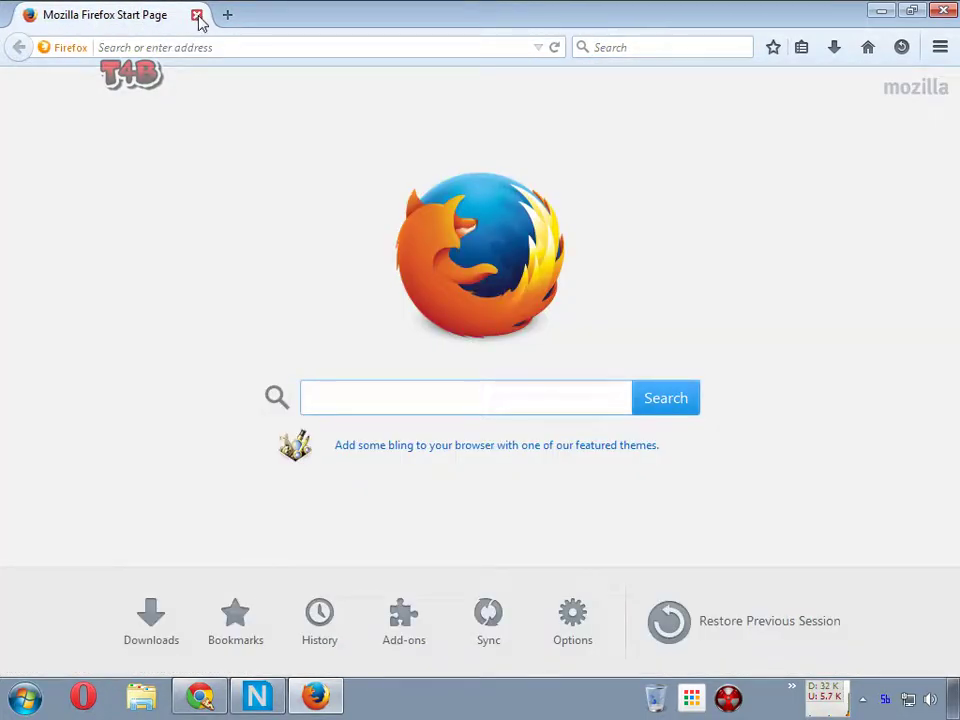
# Close Firefox once it has started successfully
pyautogui.click(947, 9)
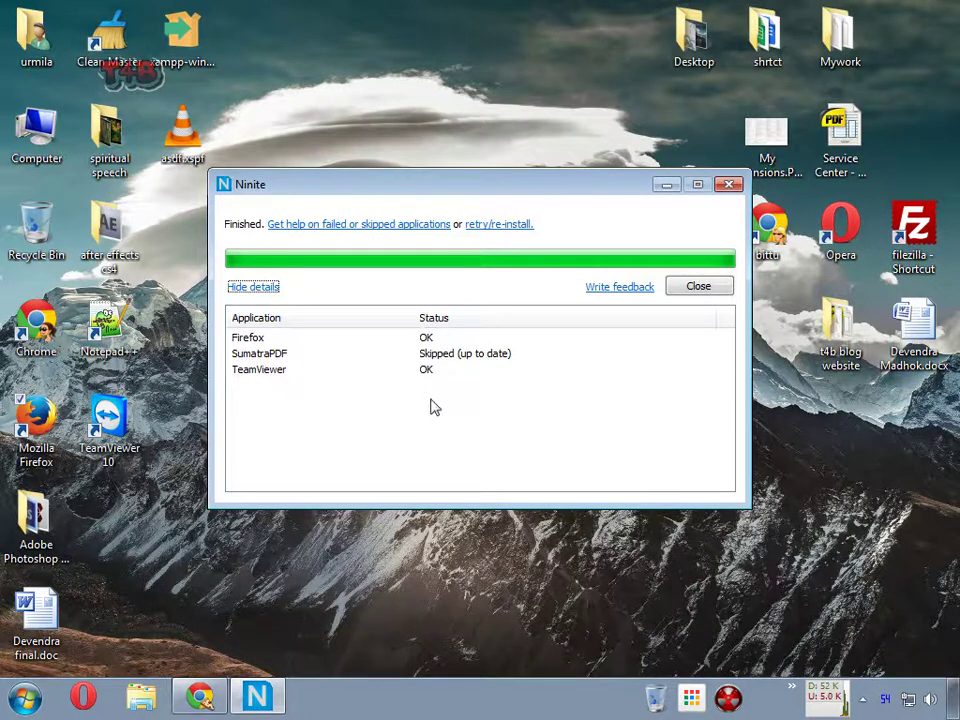
# Minimize Ninite, restore Chrome, reopen the closed Ninite tab and return to tips4beginner YouTube videos
pyautogui.click(259, 696)
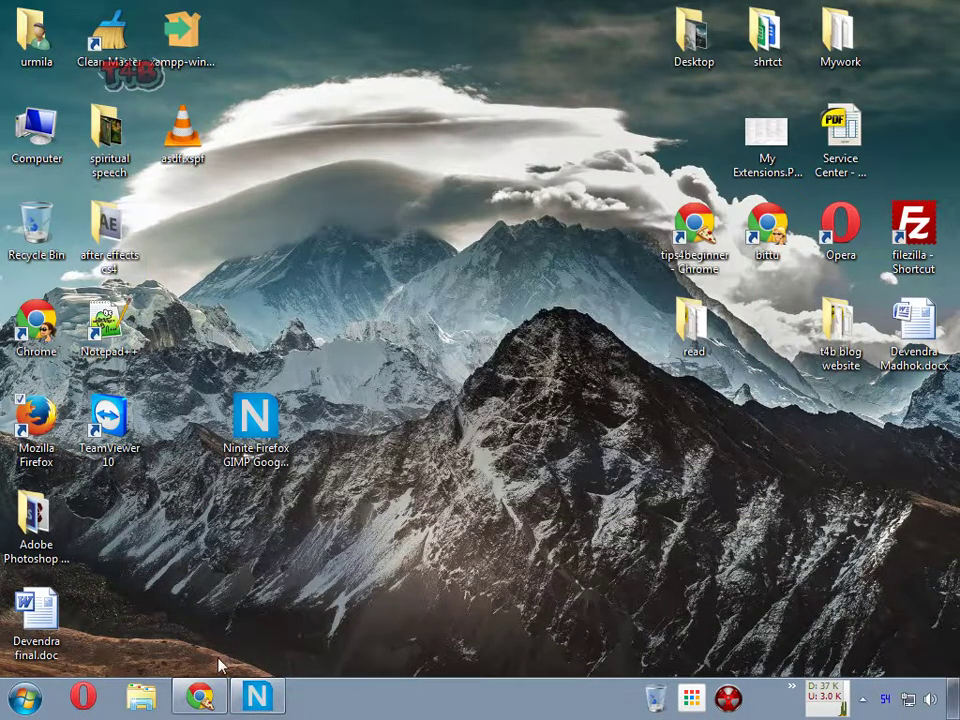
pyautogui.click(200, 696)
pyautogui.rightClick(192, 12)
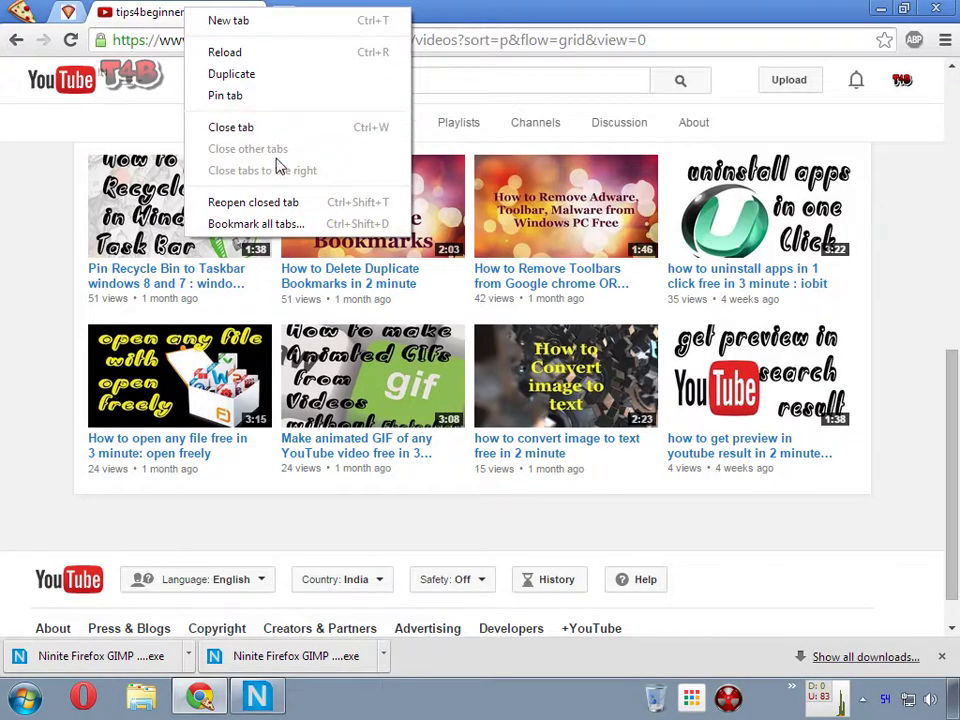
pyautogui.click(285, 214)
pyautogui.click(320, 12)
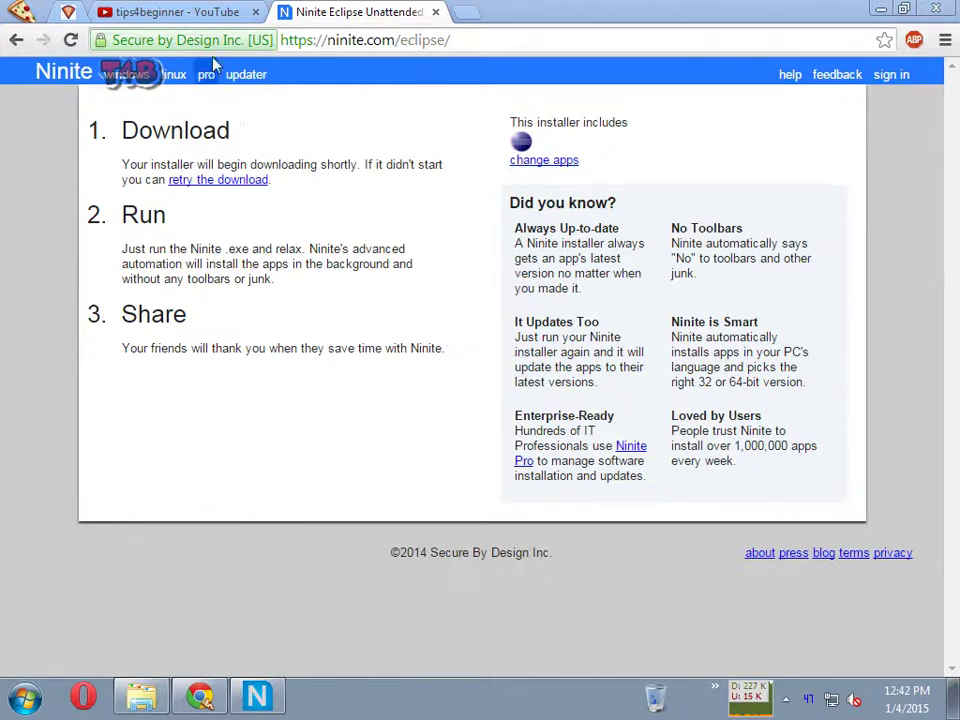
pyautogui.click(199, 10)
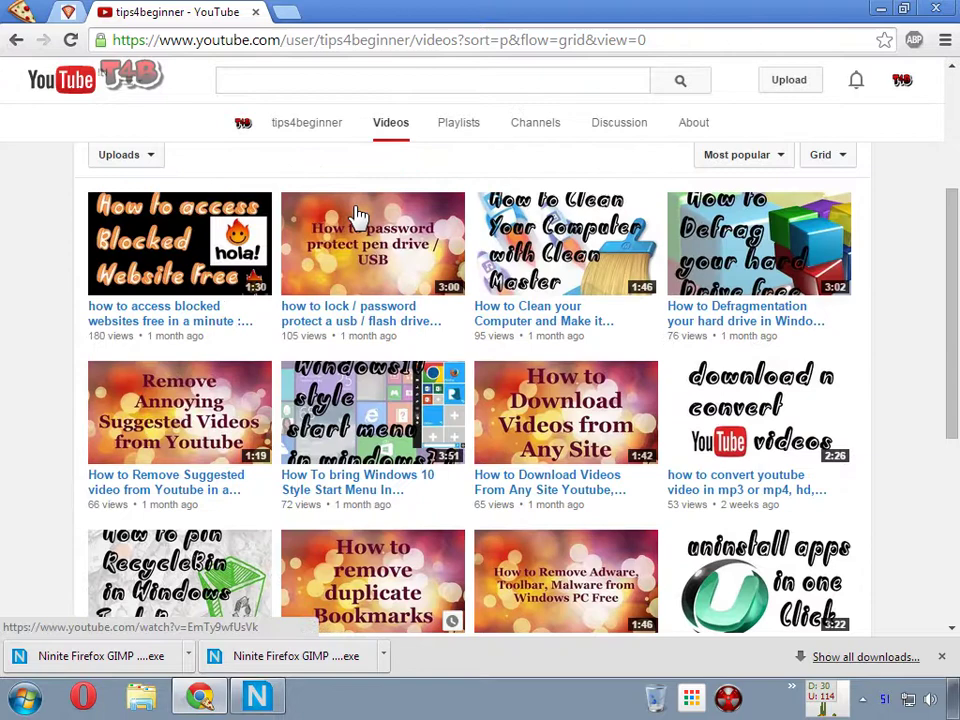
pyautogui.scroll(2, 358, 215)
pyautogui.scroll(3, 711, 203)
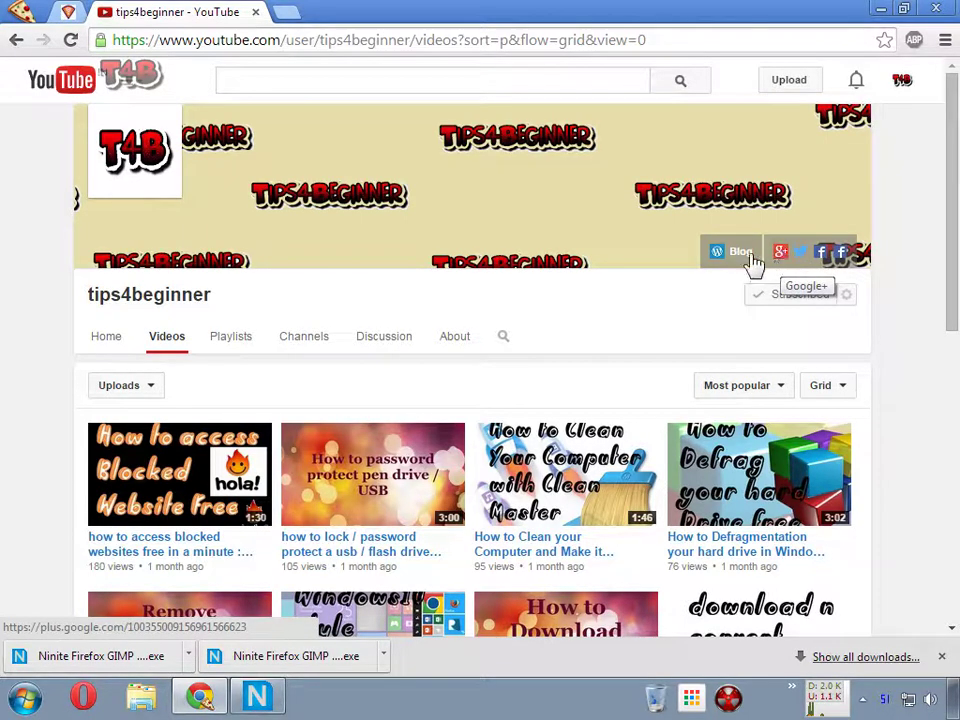
# Open the channel's Blog link in a new tab and scroll through the tips4beginner posts
pyautogui.rightClick(735, 256)
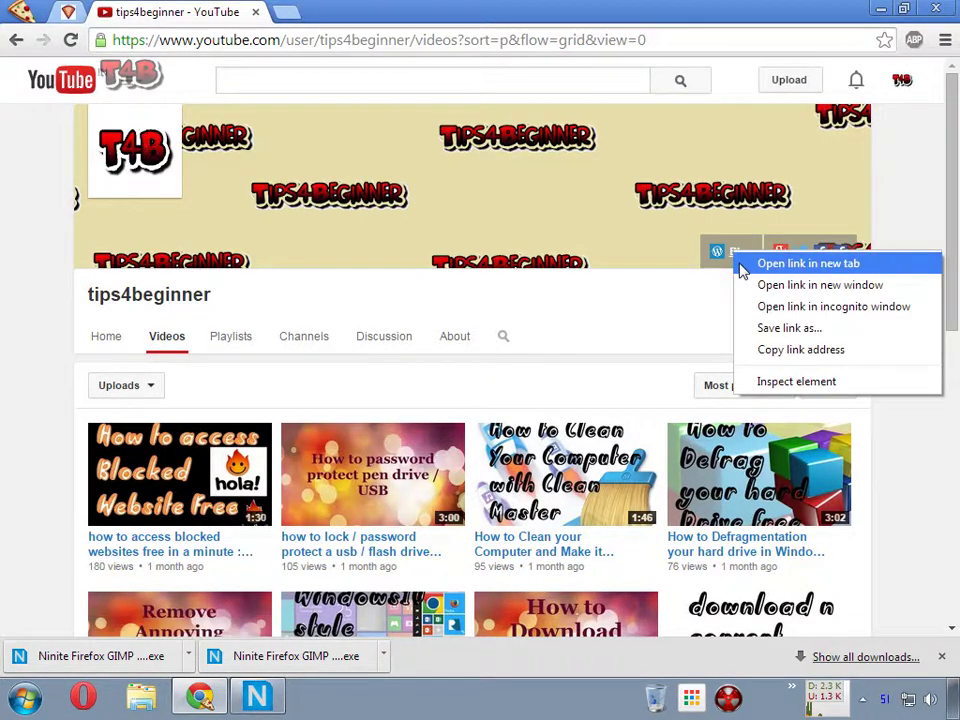
pyautogui.click(790, 261)
pyautogui.click(361, 14)
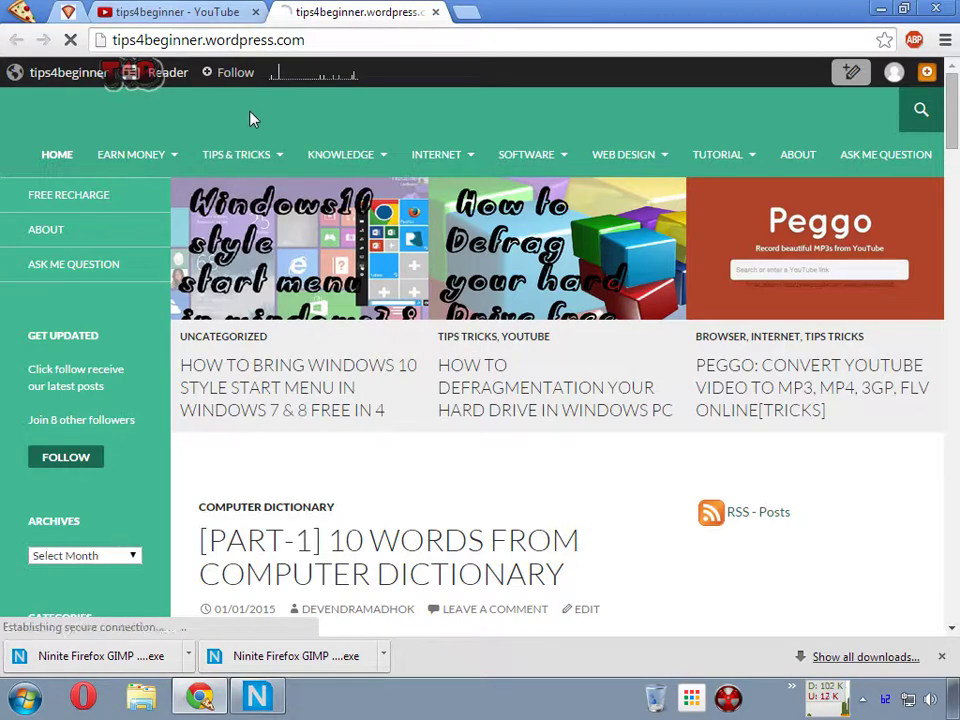
pyautogui.scroll(-1, 375, 220)
pyautogui.scroll(-3, 358, 193)
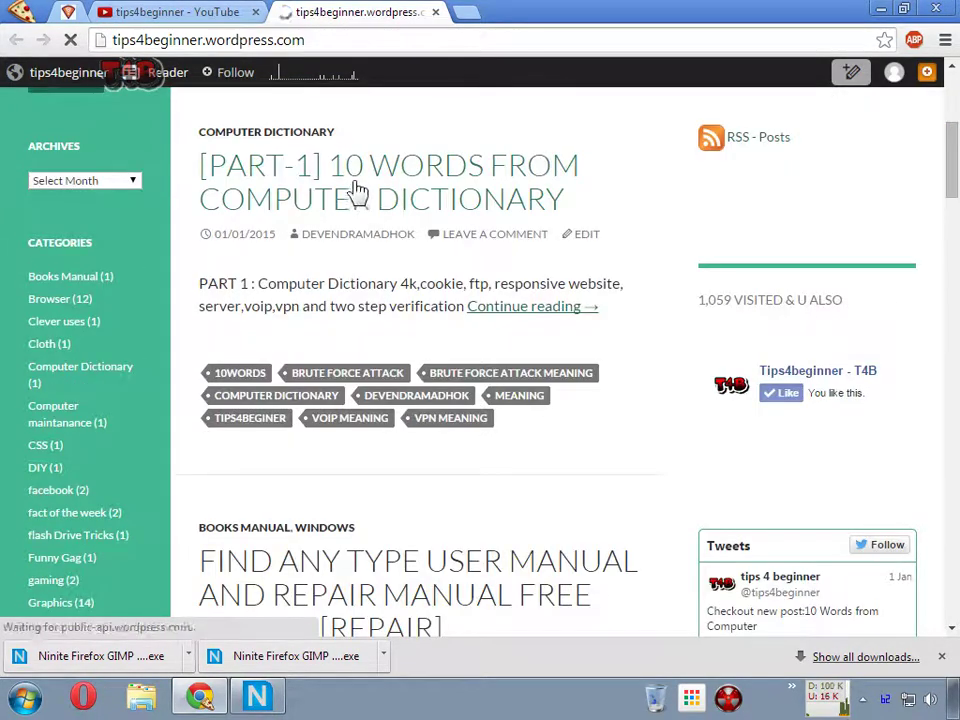